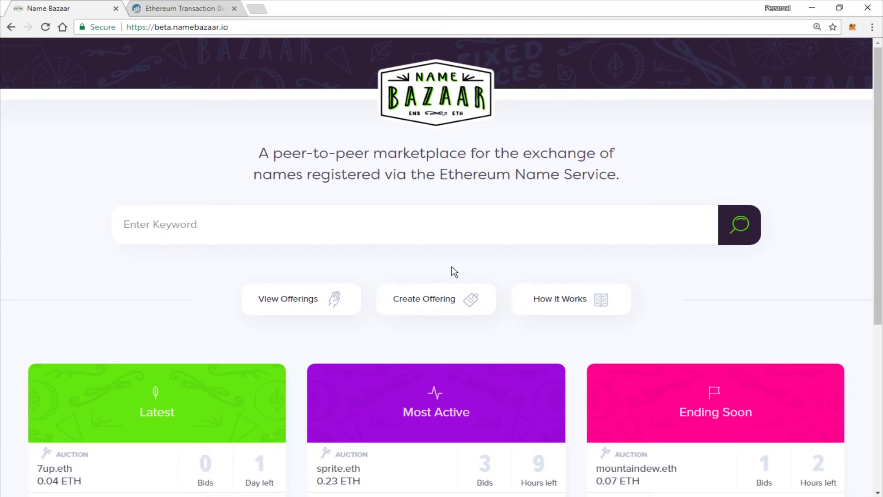
- Open the Create Offering form, which defaults to a 1 ETH auction
{"action": "left_click", "coordinate": [441, 298]}
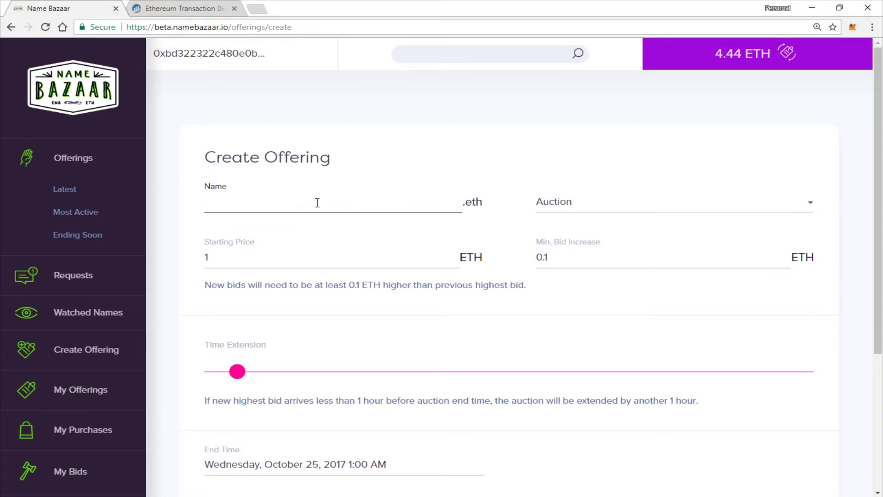
- Offer the name bradymck as a Buy Now sale priced at .1 ETH
{"action": "type", "text": "b"}
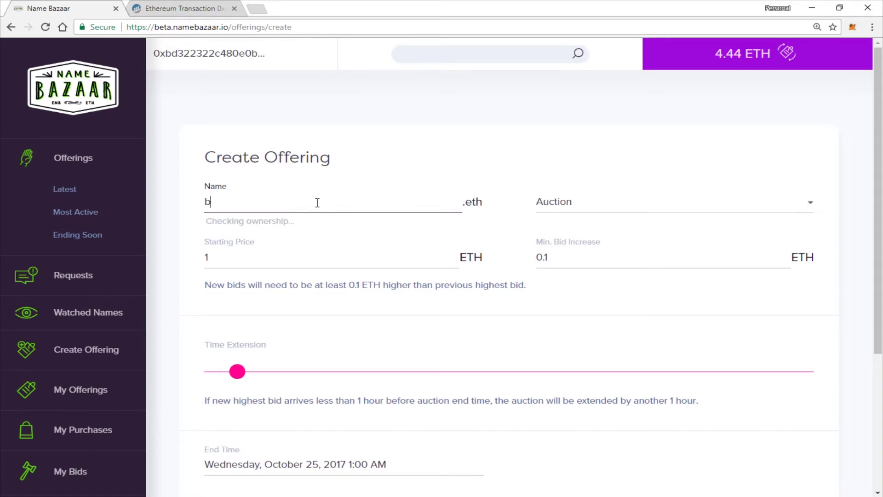
{"action": "type", "text": "radymck"}
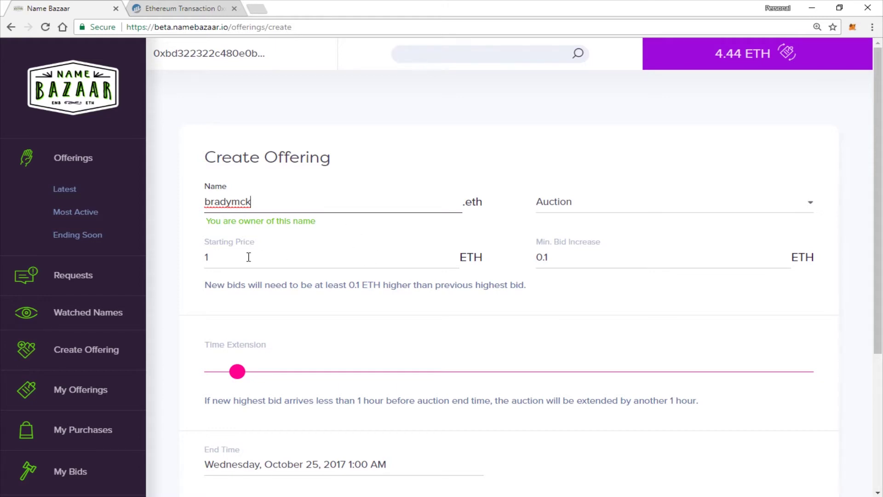
{"action": "left_click_drag", "start_coordinate": [248, 256], "coordinate": [206, 260]}
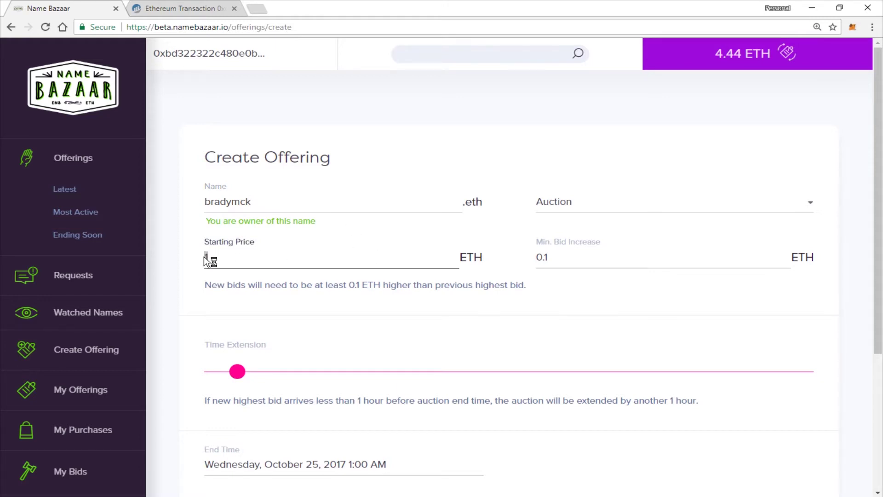
{"action": "type", "text": ".1"}
{"action": "left_click", "coordinate": [697, 205]}
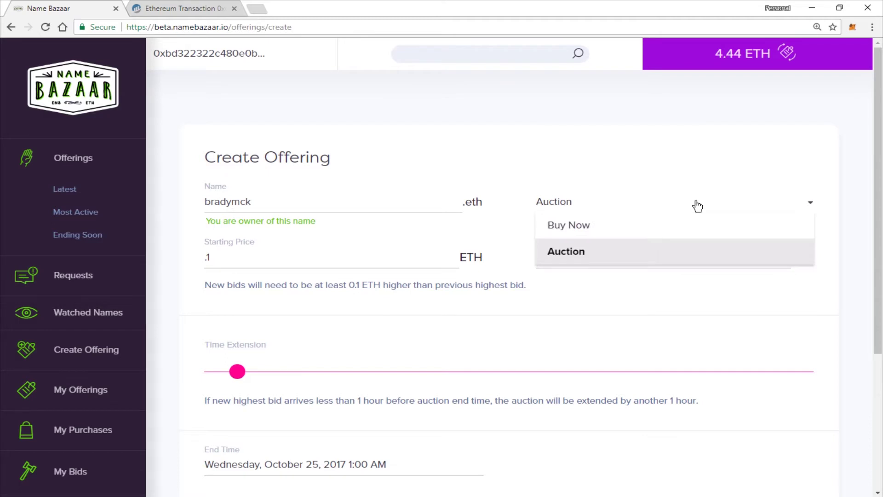
{"action": "left_click", "coordinate": [638, 235]}
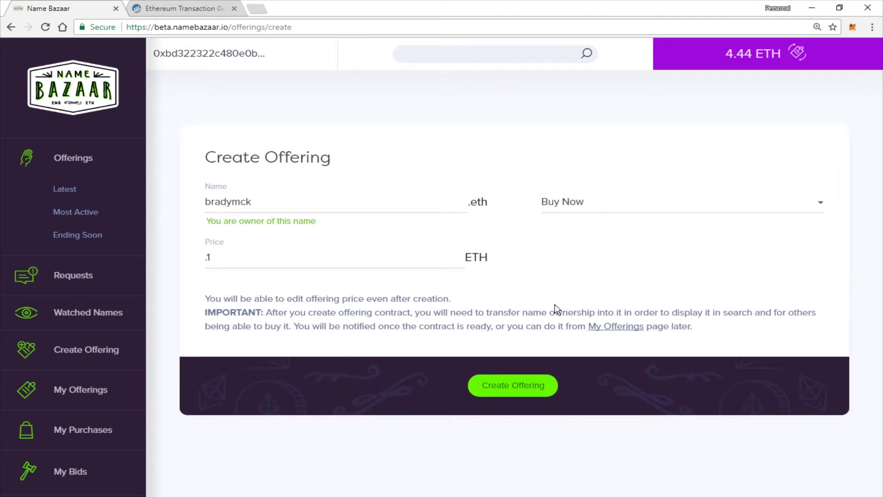
{"action": "left_click_drag", "start_coordinate": [200, 299], "coordinate": [447, 300]}
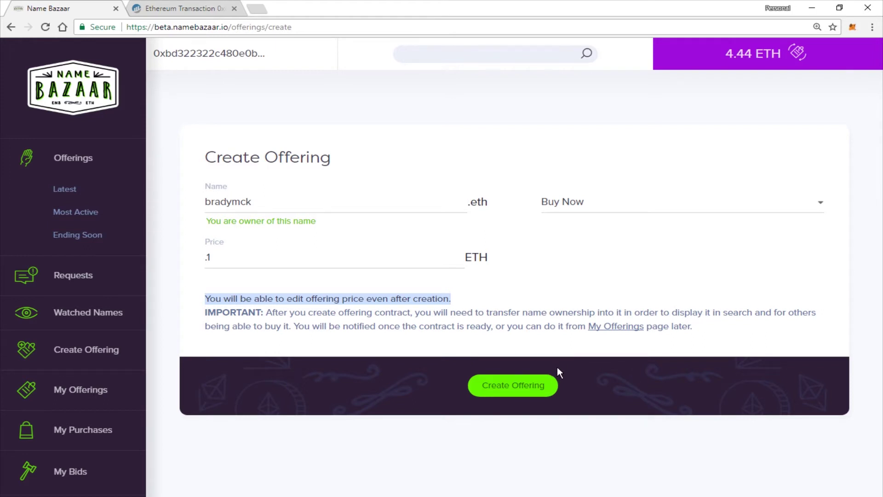
{"action": "left_click", "coordinate": [591, 363]}
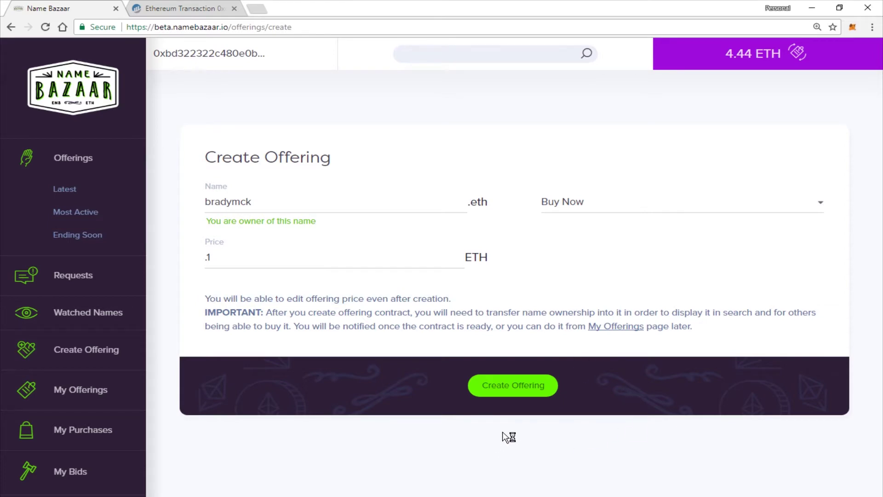
- Submit the bradymck.eth Buy Now offering and approve its creation transaction in MetaMask
{"action": "left_click", "coordinate": [516, 394]}
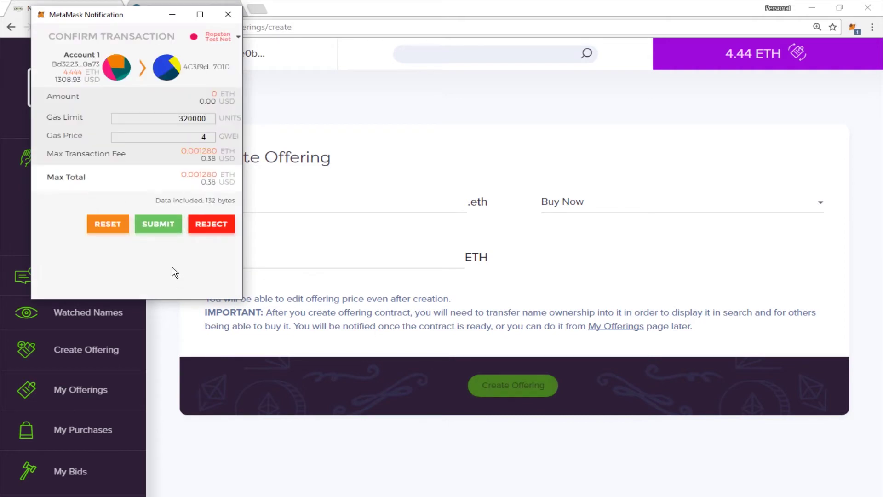
{"action": "left_click", "coordinate": [166, 226]}
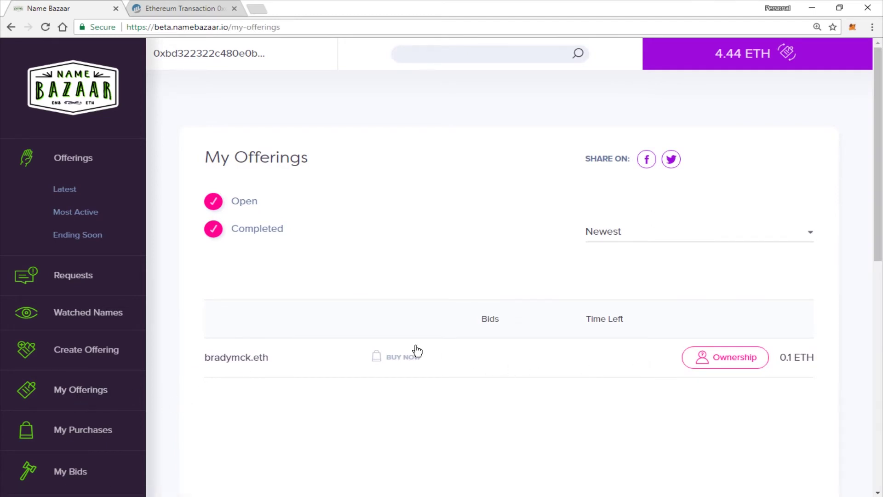
- Re-save the bradymck.eth offering unchanged at 0.1 ETH and approve the update in MetaMask
{"action": "left_click", "coordinate": [731, 363]}
{"action": "scroll", "coordinate": [614, 388], "scroll_direction": "down", "scroll_amount": 5}
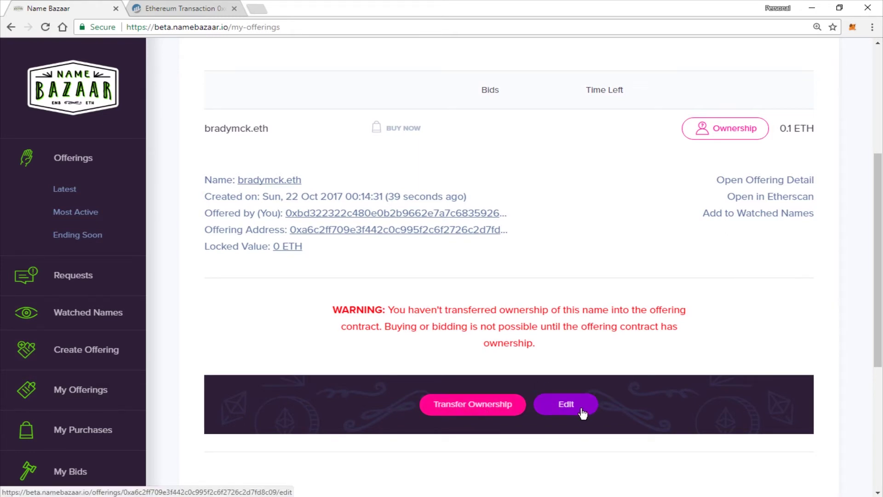
{"action": "left_click", "coordinate": [582, 413]}
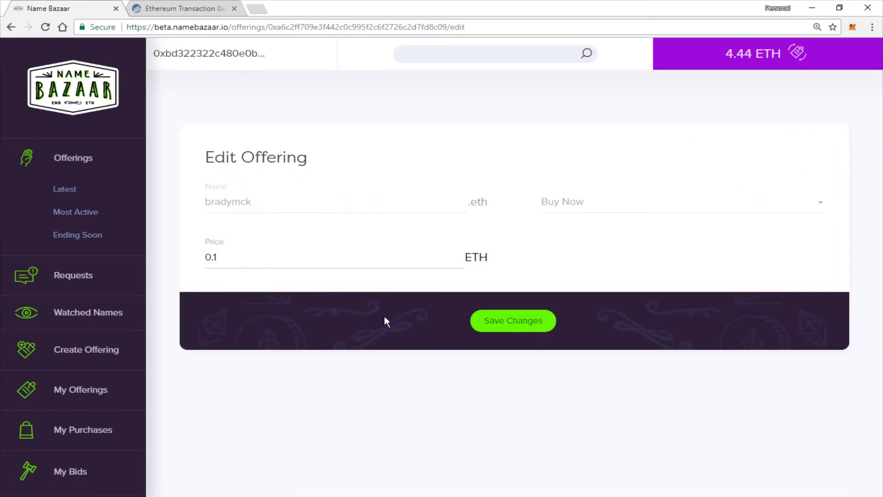
{"action": "left_click", "coordinate": [508, 324]}
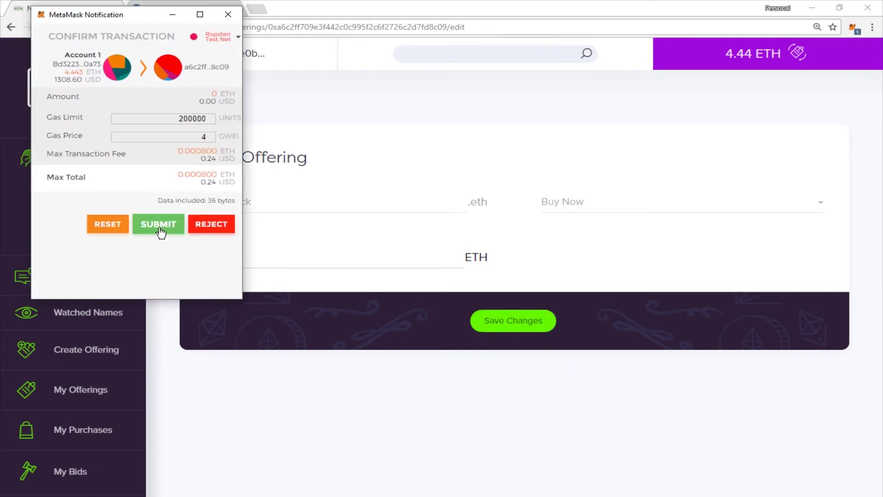
{"action": "left_click", "coordinate": [159, 229]}
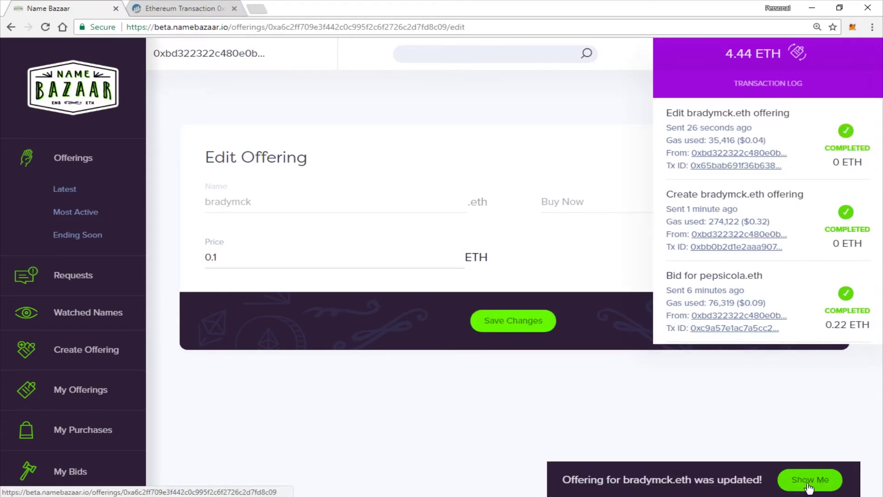
{"action": "left_click", "coordinate": [808, 485]}
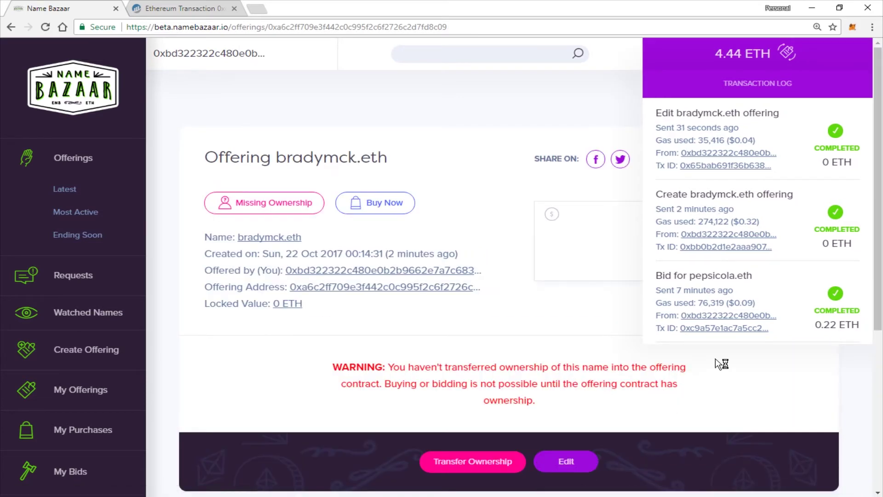
- Transfer ownership of bradymck.eth into its offering and approve the transaction in MetaMask
{"action": "left_click", "coordinate": [704, 69]}
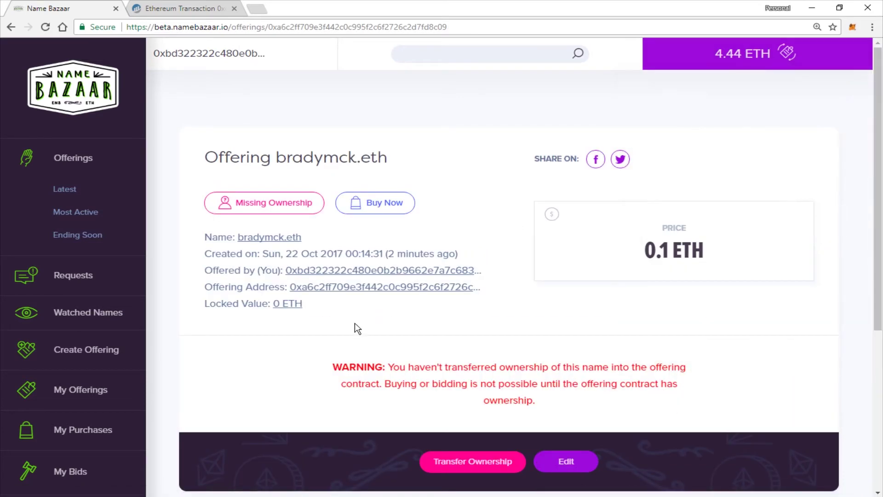
{"action": "scroll", "coordinate": [358, 328], "scroll_direction": "down", "scroll_amount": 1}
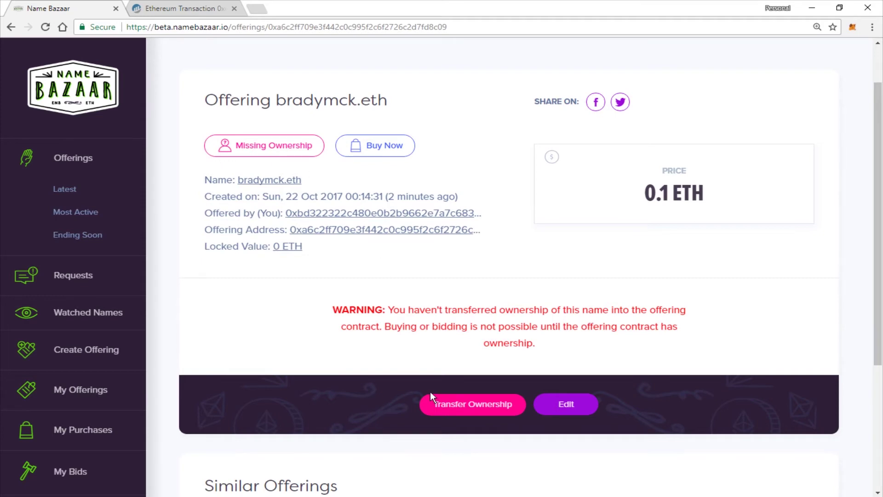
{"action": "left_click", "coordinate": [466, 406]}
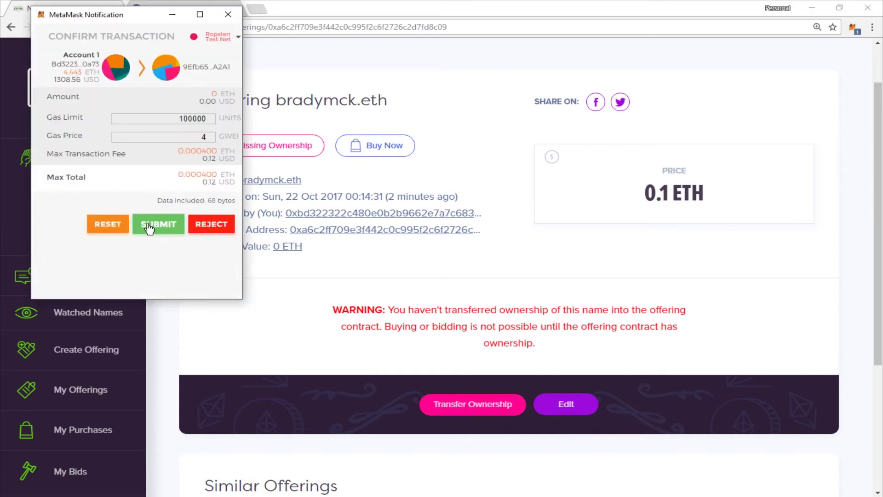
{"action": "left_click", "coordinate": [148, 227]}
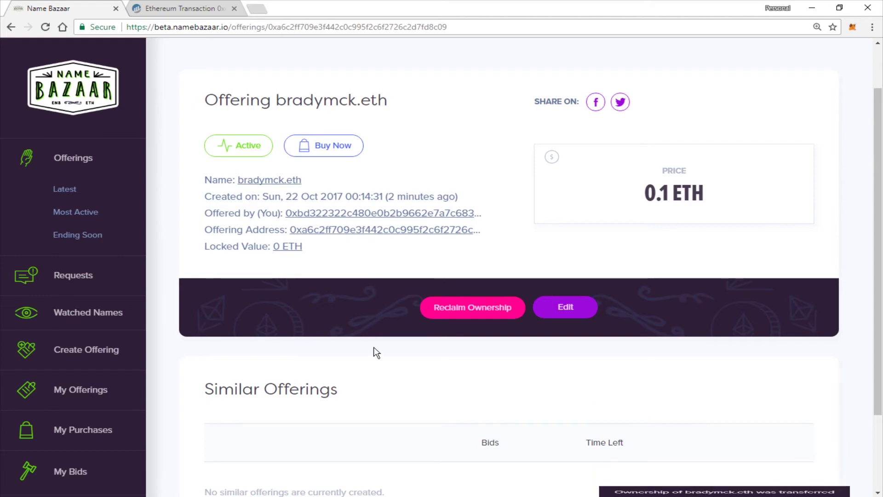
{"action": "scroll", "coordinate": [373, 352], "scroll_direction": "up", "scroll_amount": 1}
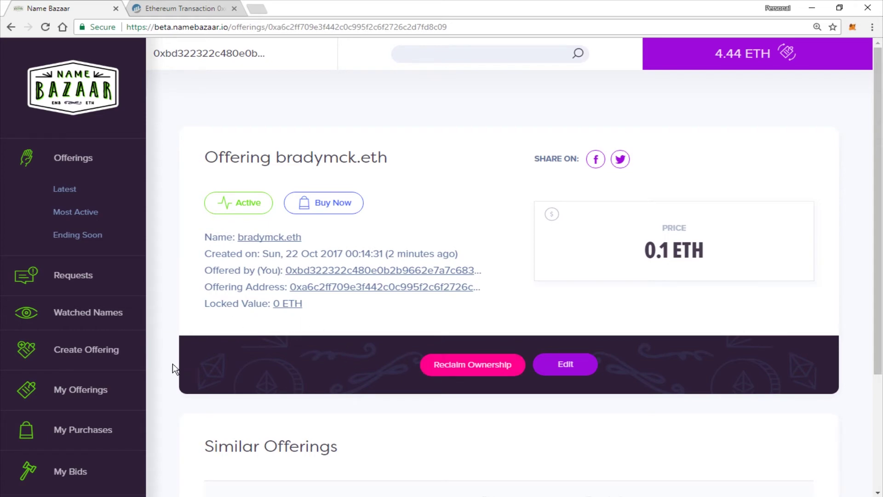
{"action": "left_click", "coordinate": [81, 165]}
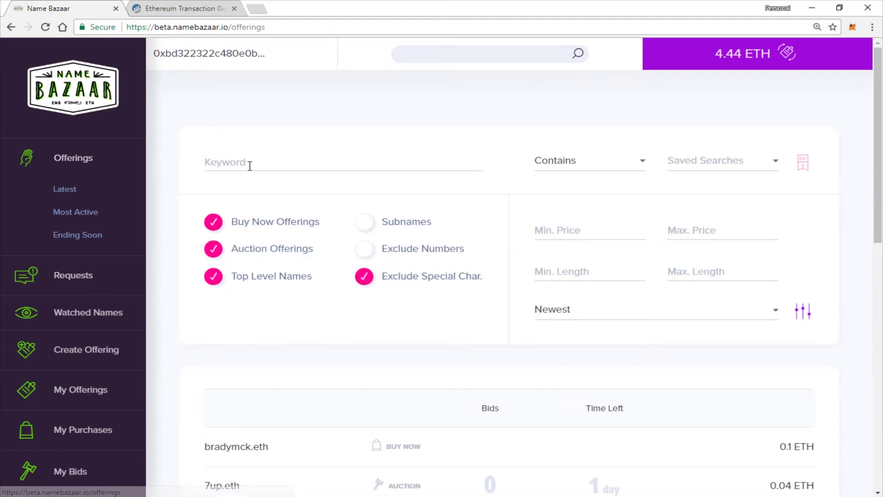
- Search offerings for 'bradymck', expand the bradymck.eth result and choose Reclaim Ownership
{"action": "left_click", "coordinate": [250, 165]}
{"action": "type", "text": "brady"}
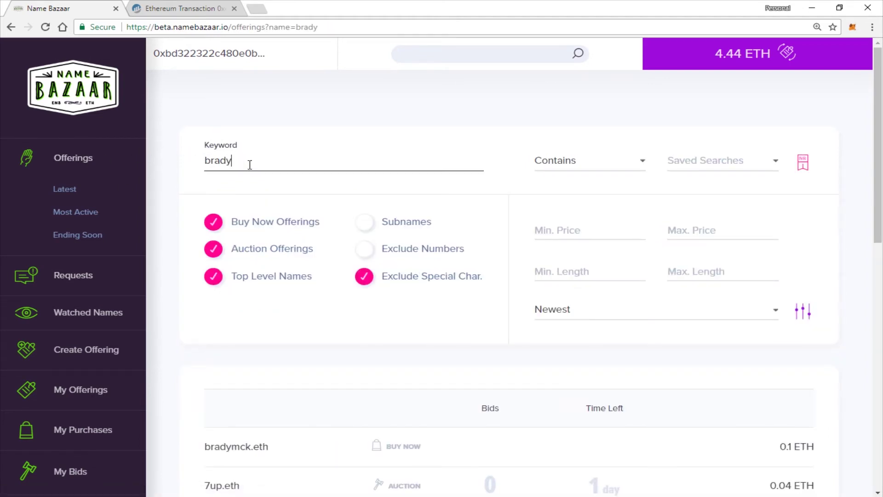
{"action": "type", "text": "mck"}
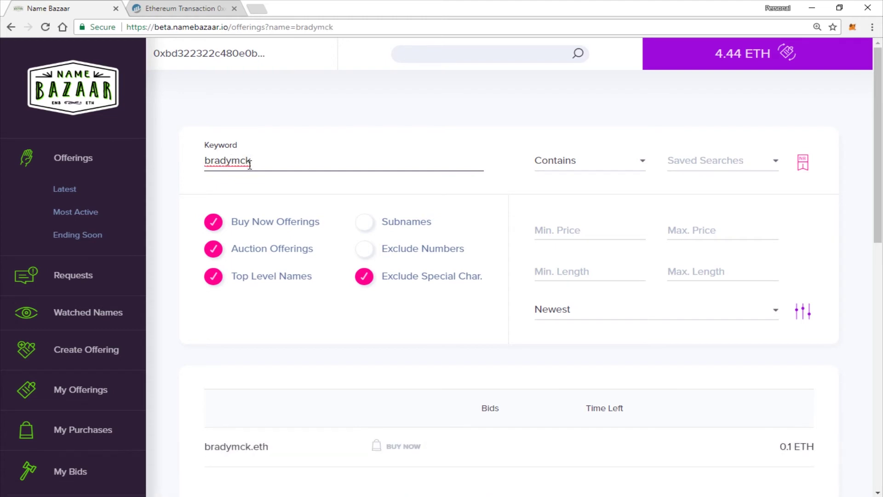
{"action": "scroll", "coordinate": [464, 405], "scroll_direction": "down", "scroll_amount": 1}
{"action": "scroll", "coordinate": [463, 401], "scroll_direction": "down", "scroll_amount": 1}
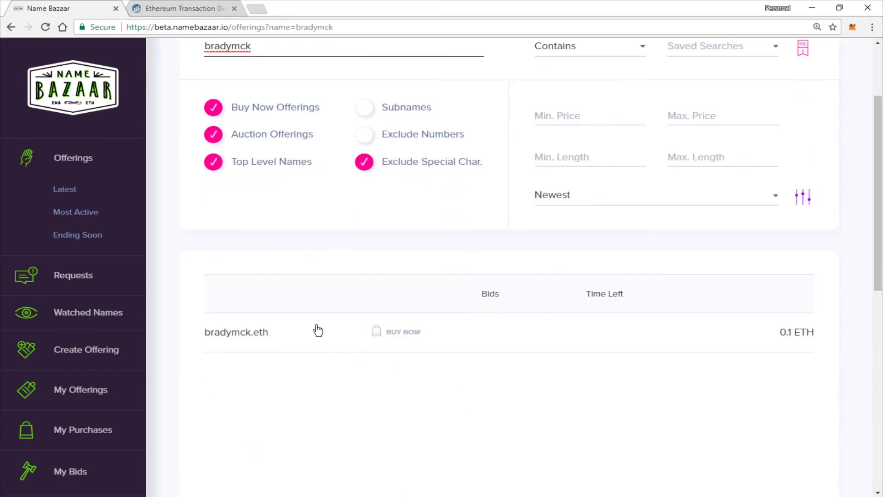
{"action": "left_click", "coordinate": [263, 333]}
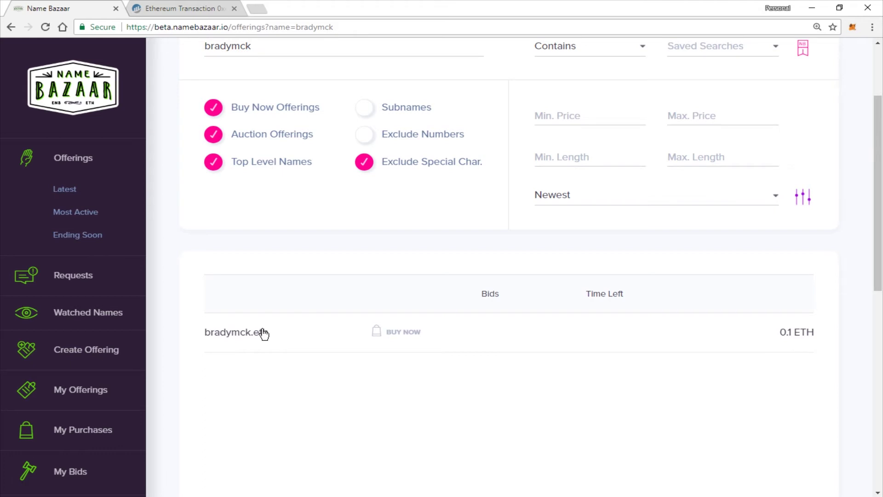
{"action": "left_click", "coordinate": [264, 332]}
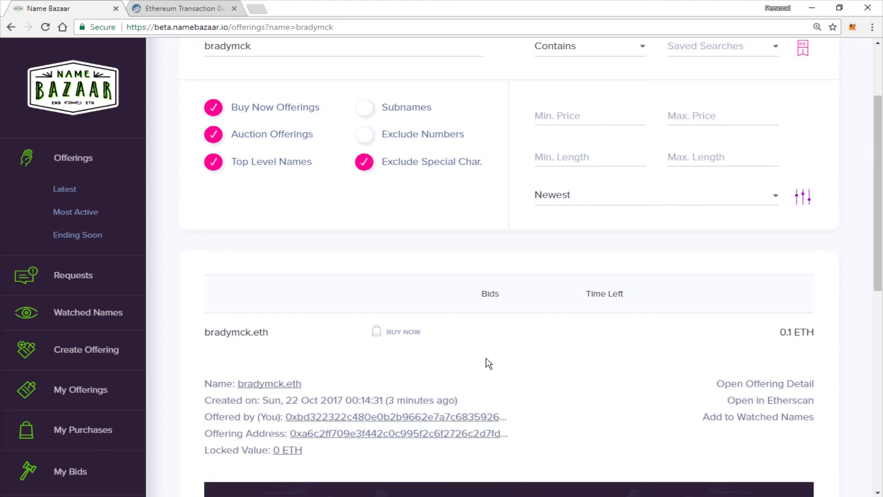
{"action": "scroll", "coordinate": [487, 363], "scroll_direction": "down", "scroll_amount": 3}
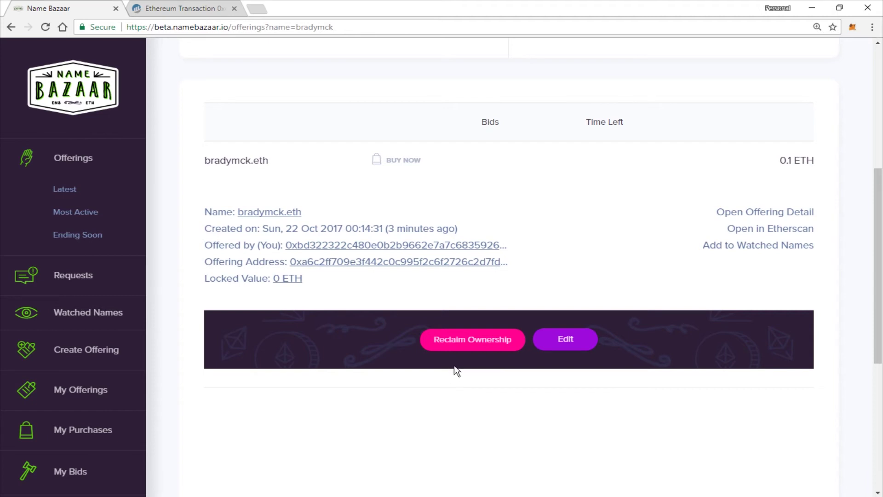
{"action": "left_click", "coordinate": [474, 343]}
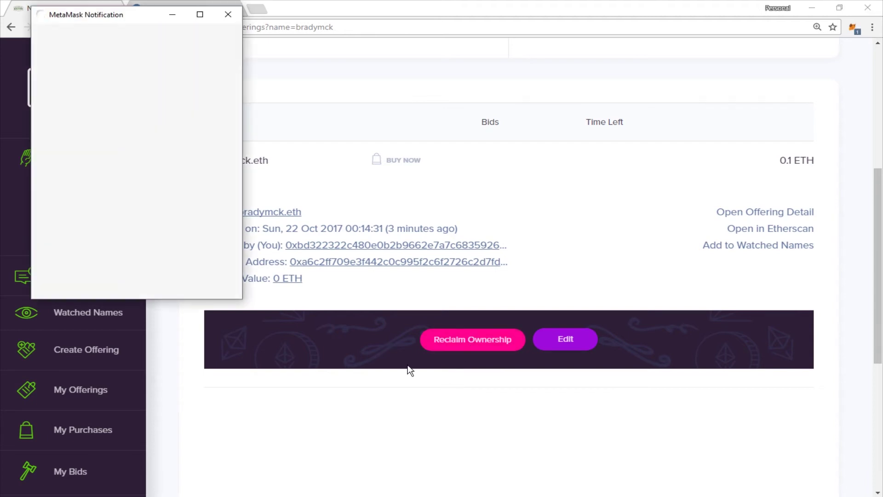
- Approve the bradymck.eth reclaim-ownership transaction in MetaMask
{"action": "left_click", "coordinate": [159, 225]}
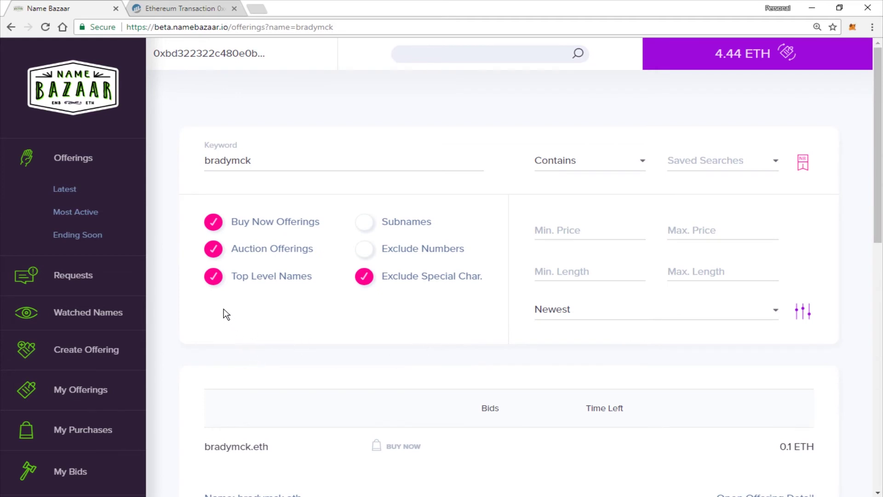
- Fill a new auction offering for markmark with a starting price of .2 ETH
{"action": "left_click", "coordinate": [102, 362]}
{"action": "left_click", "coordinate": [321, 204]}
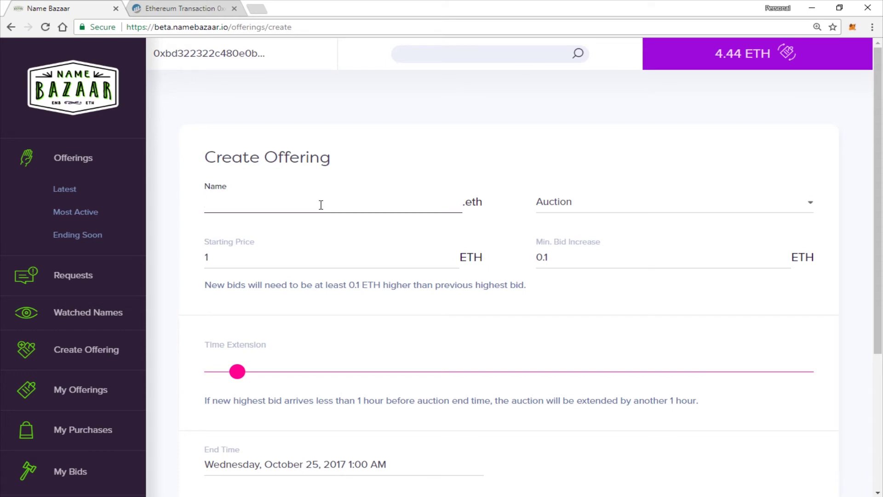
{"action": "type", "text": "markm"}
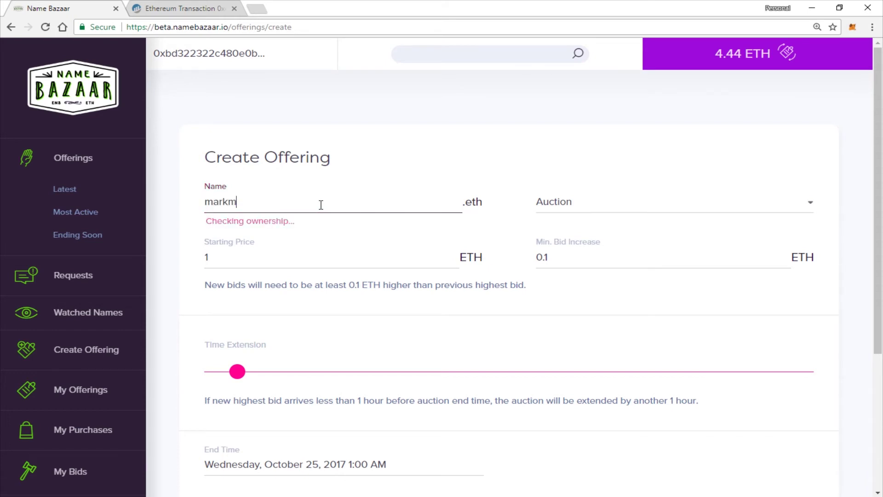
{"action": "type", "text": "ark"}
{"action": "left_click", "coordinate": [250, 254]}
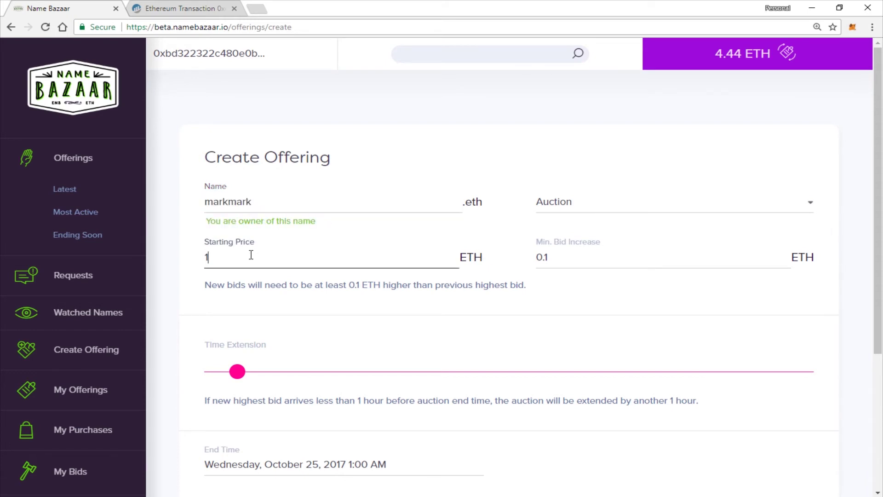
{"action": "key", "text": "BackSpace"}
{"action": "type", "text": ".2"}
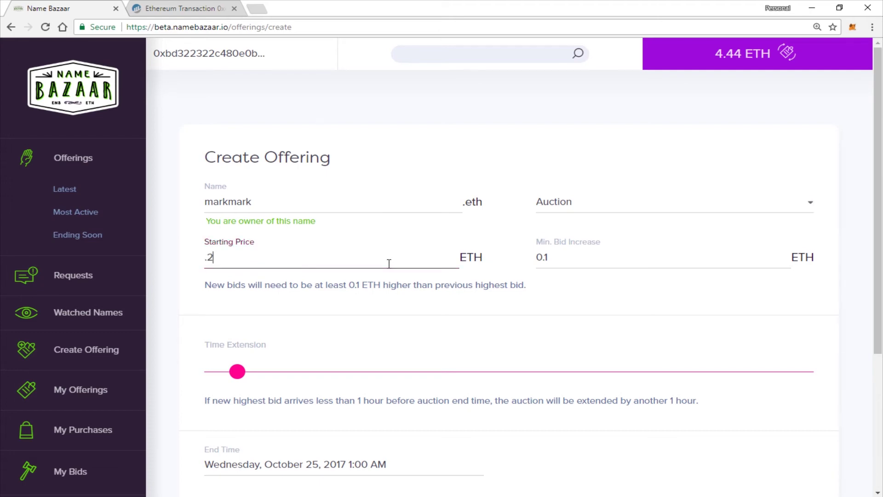
{"action": "scroll", "coordinate": [634, 213], "scroll_direction": "down", "scroll_amount": 2}
{"action": "left_click", "coordinate": [560, 136]}
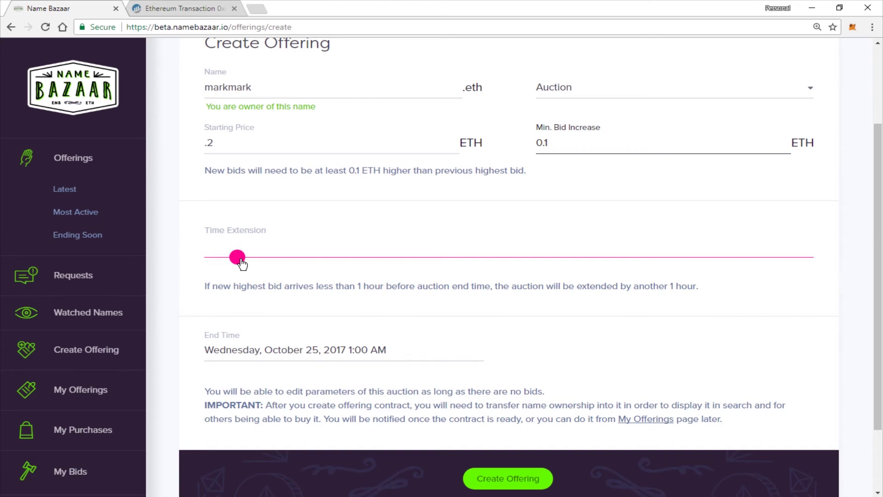
- Drag the markmark.eth auction's Time Extension slider down to zero
{"action": "left_click_drag", "start_coordinate": [242, 263], "coordinate": [882, 290]}
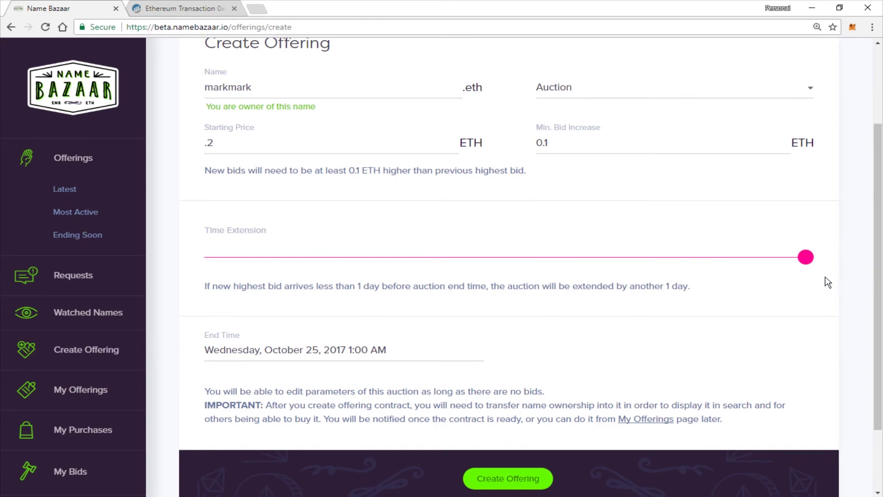
{"action": "left_click_drag", "start_coordinate": [807, 270], "coordinate": [202, 266]}
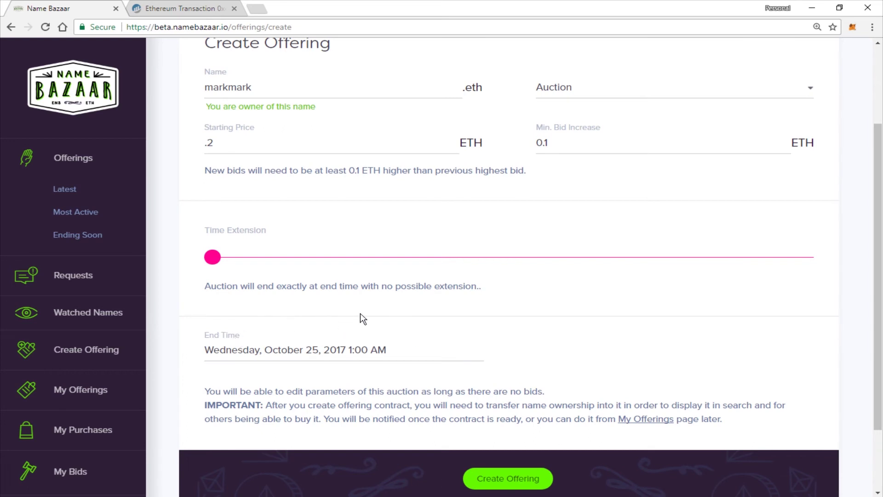
{"action": "scroll", "coordinate": [462, 317], "scroll_direction": "down", "scroll_amount": 2}
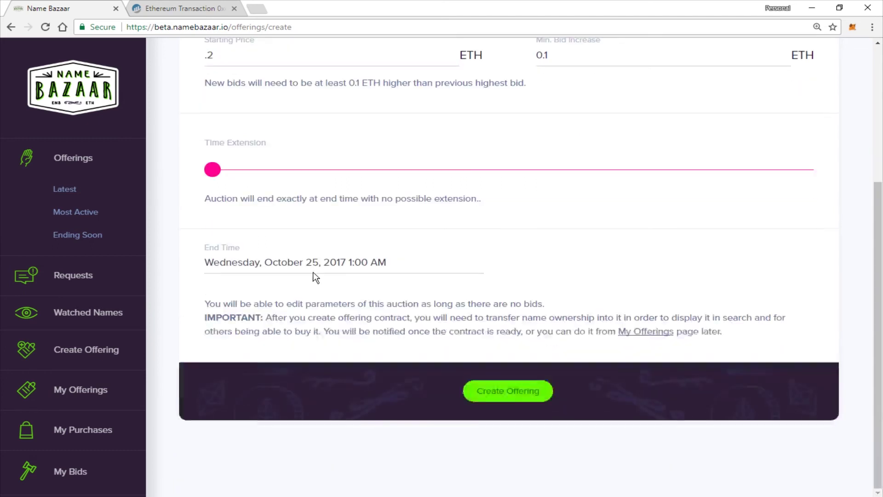
- Set the End Time picker to October 26, 2017 at 01:15 AM
{"action": "left_click", "coordinate": [248, 263]}
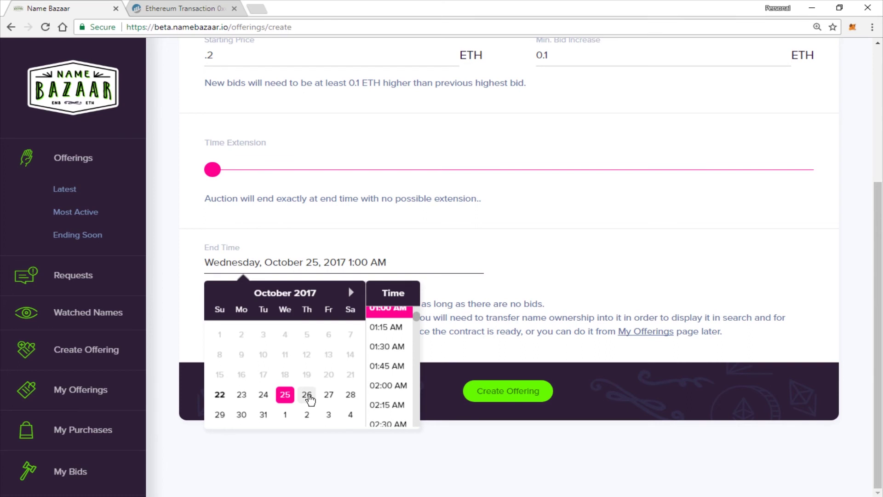
{"action": "left_click", "coordinate": [307, 394]}
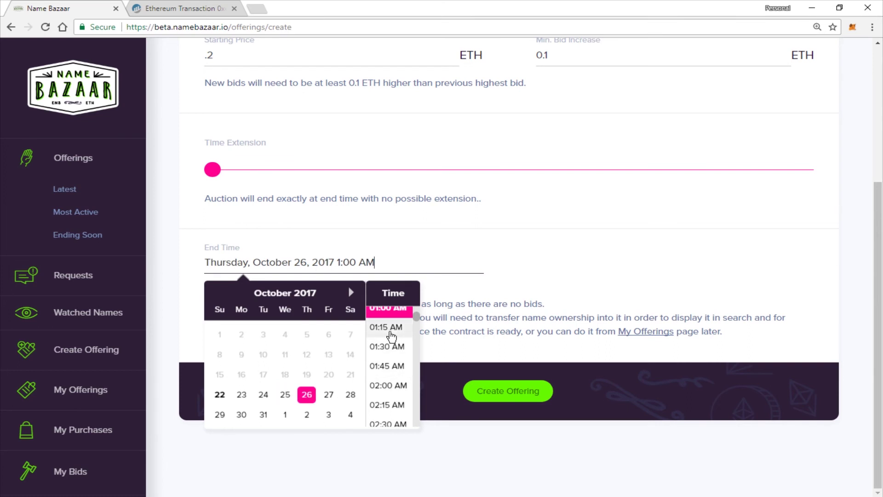
{"action": "left_click", "coordinate": [387, 327]}
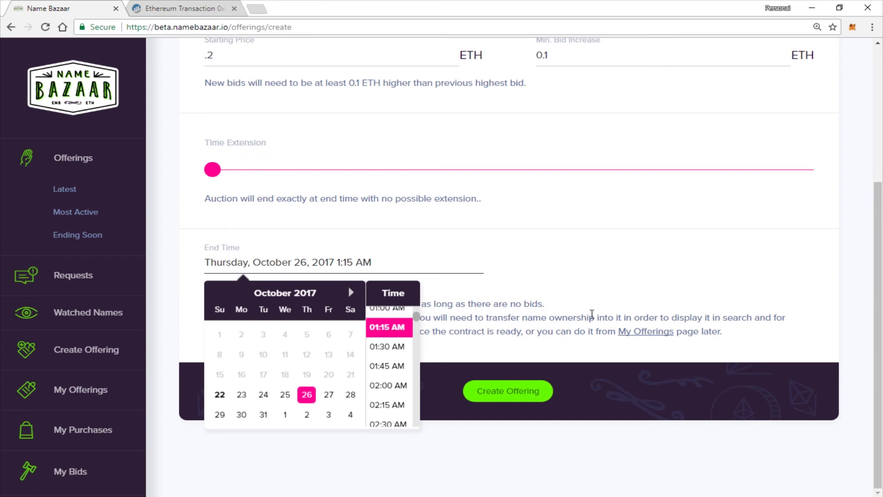
{"action": "left_click", "coordinate": [568, 304]}
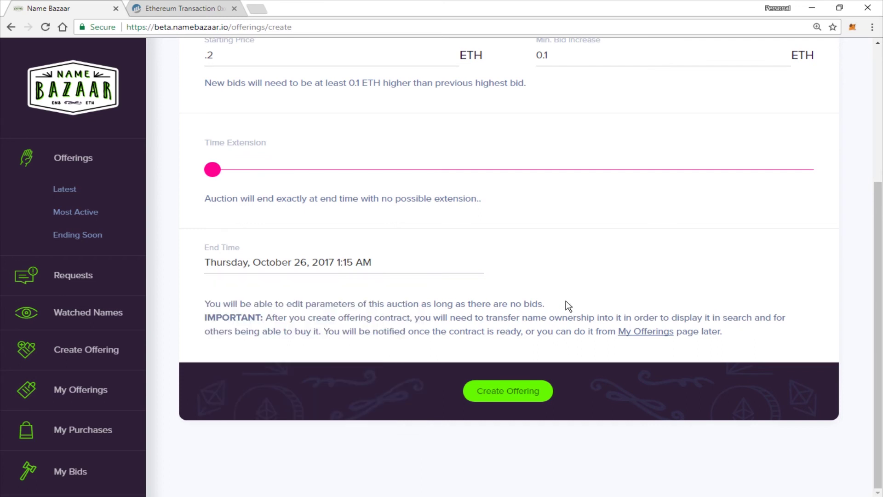
- Submit the markmark.eth auction offering and confirm its creation transaction in MetaMask
{"action": "left_click", "coordinate": [506, 395]}
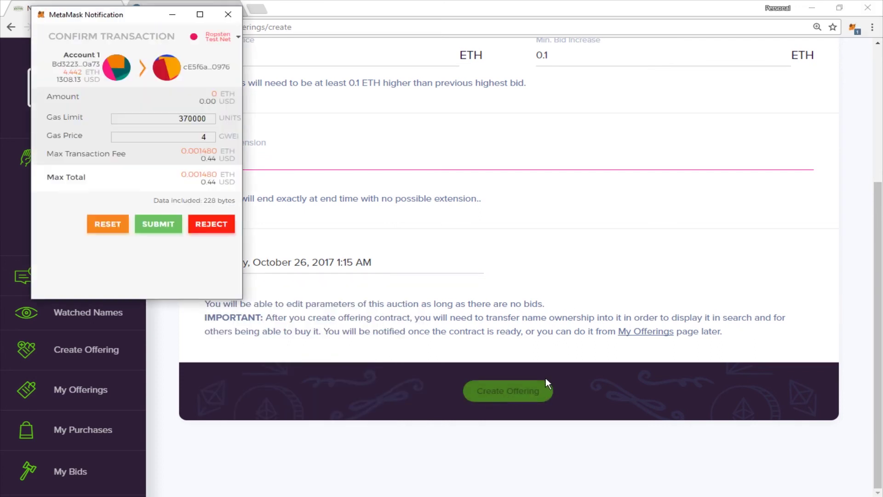
{"action": "left_click", "coordinate": [159, 229]}
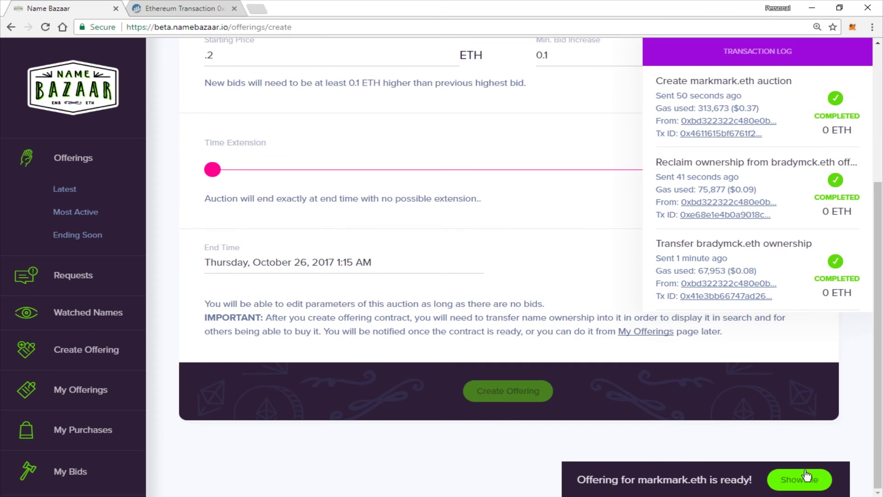
- View the markmark.eth auction page showing 0.2 ETH starting price, zero bids and the ownership warning
{"action": "left_click", "coordinate": [791, 479]}
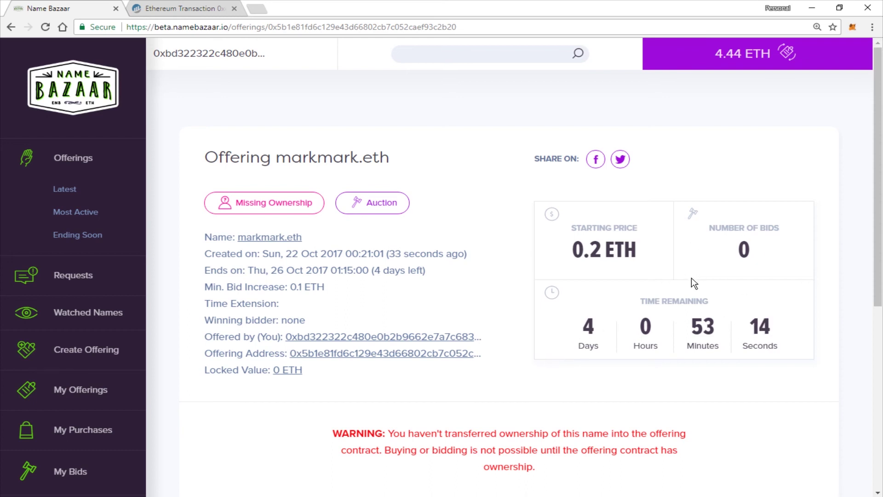
{"action": "scroll", "coordinate": [517, 319], "scroll_direction": "down", "scroll_amount": 1}
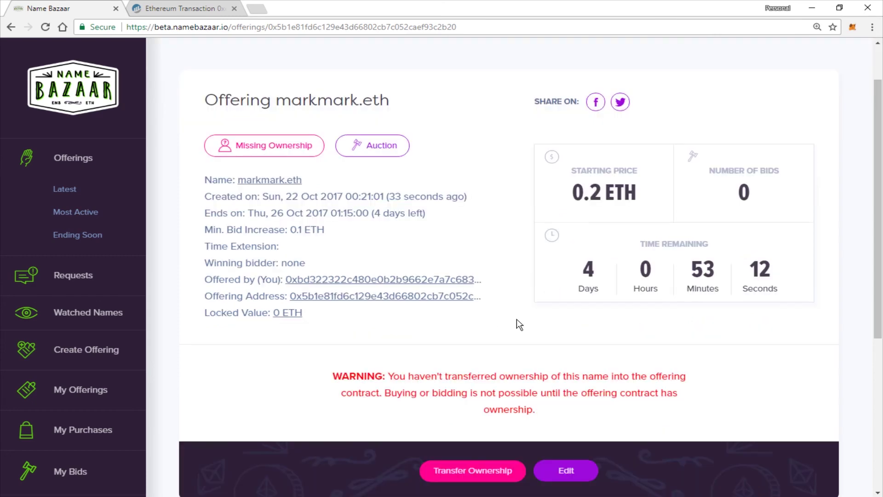
{"action": "scroll", "coordinate": [517, 319], "scroll_direction": "down", "scroll_amount": 1}
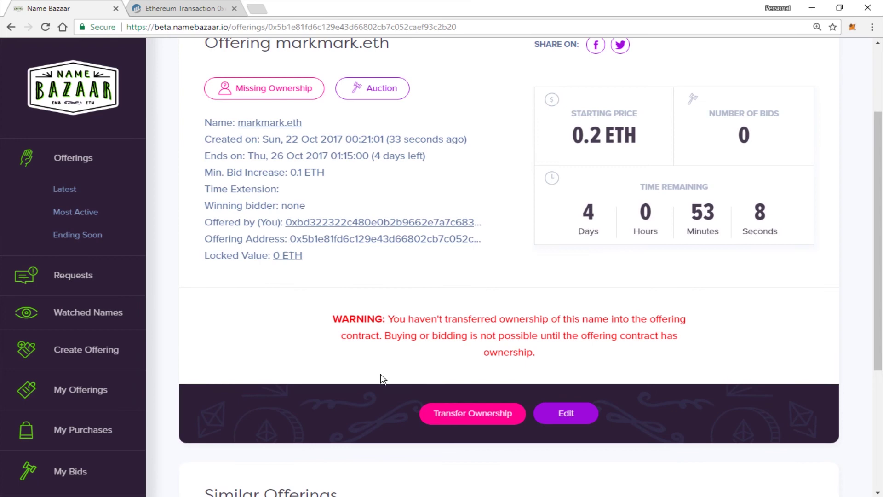
- Transfer markmark.eth ownership into the offering, confirming in MetaMask, so the 0.2 ETH auction is Active
{"action": "left_click", "coordinate": [478, 416]}
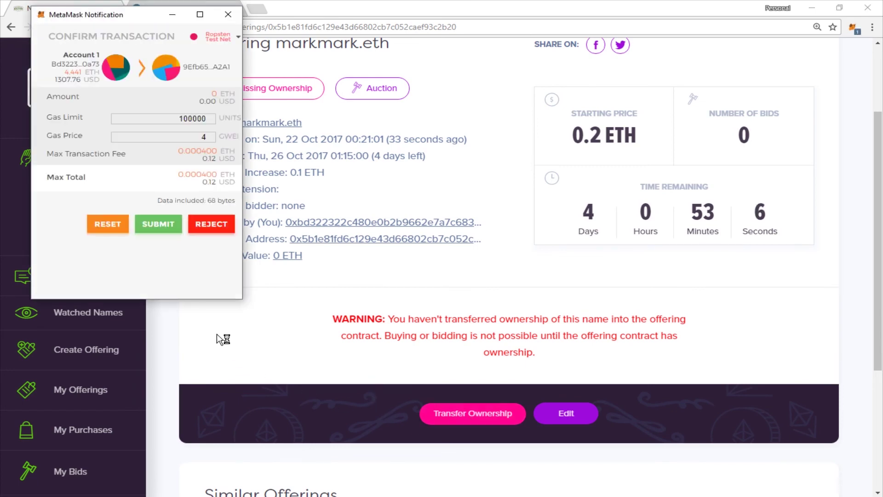
{"action": "left_click", "coordinate": [160, 225]}
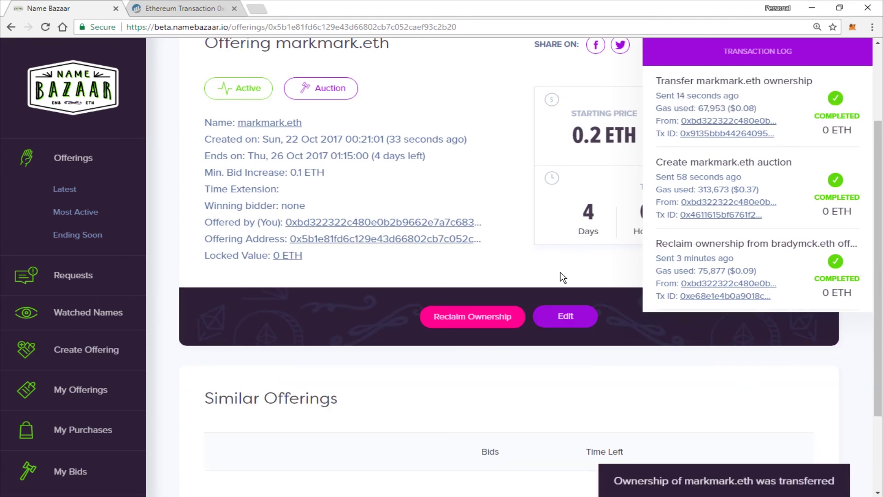
{"action": "left_click", "coordinate": [773, 52]}
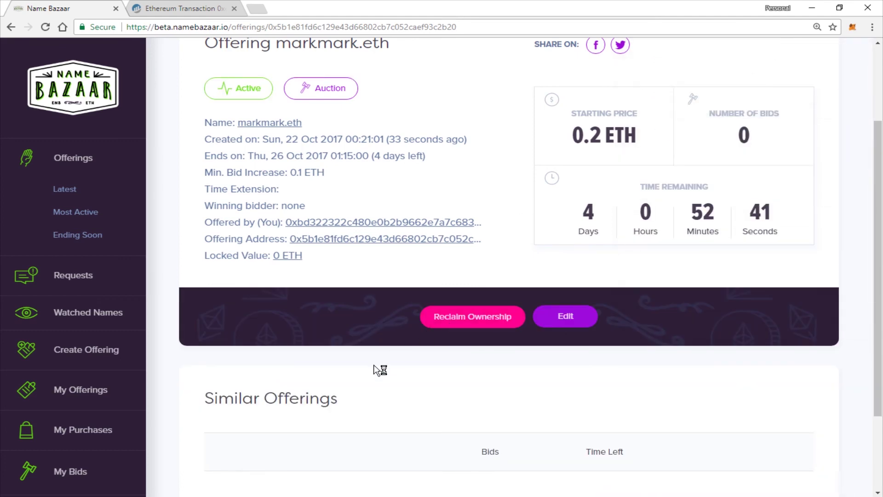
{"action": "scroll", "coordinate": [380, 370], "scroll_direction": "up", "scroll_amount": 3}
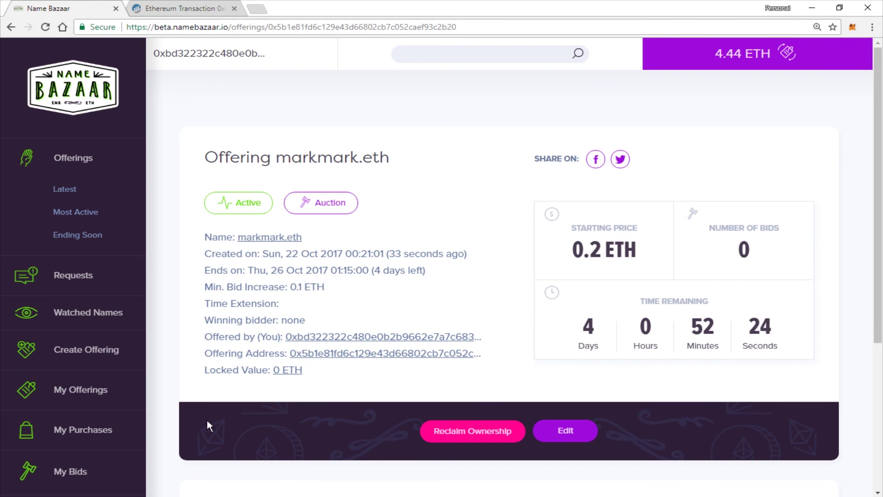
- Search the offerings by keyword 'markmark' to find the 0.2 ETH markmark.eth auction
{"action": "left_click", "coordinate": [87, 160]}
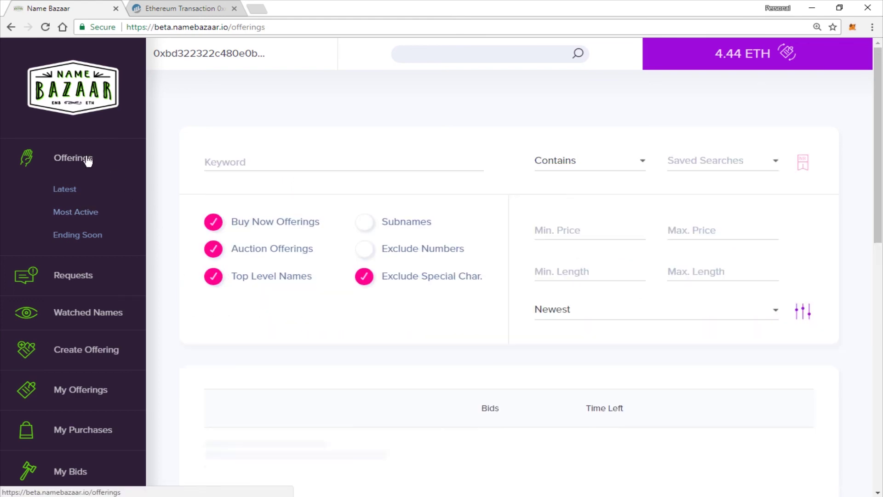
{"action": "left_click", "coordinate": [306, 161]}
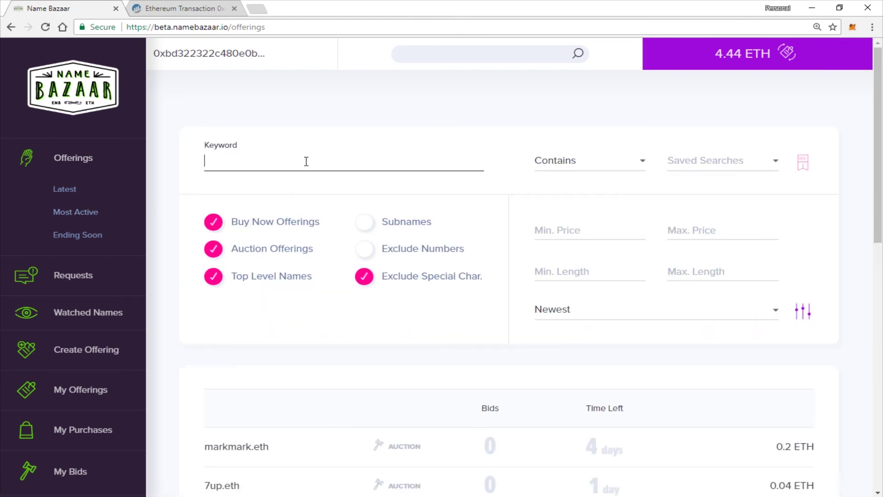
{"action": "type", "text": "markmark"}
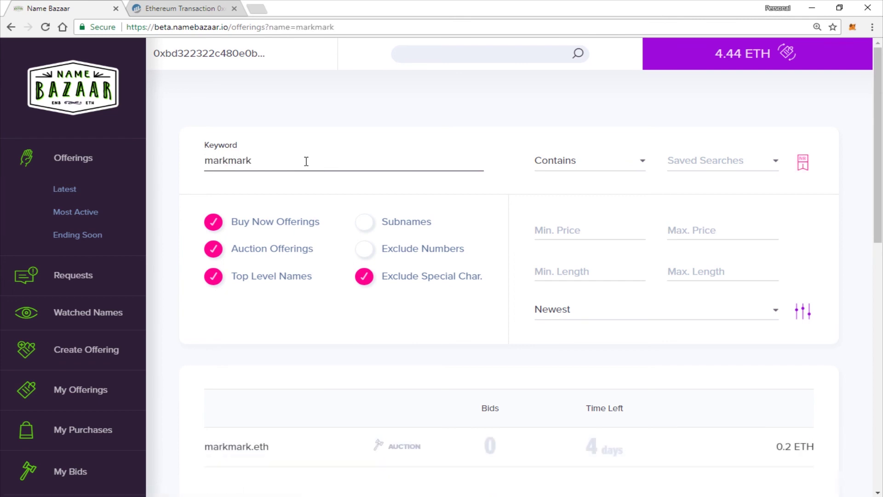
{"action": "scroll", "coordinate": [331, 420], "scroll_direction": "down", "scroll_amount": 3}
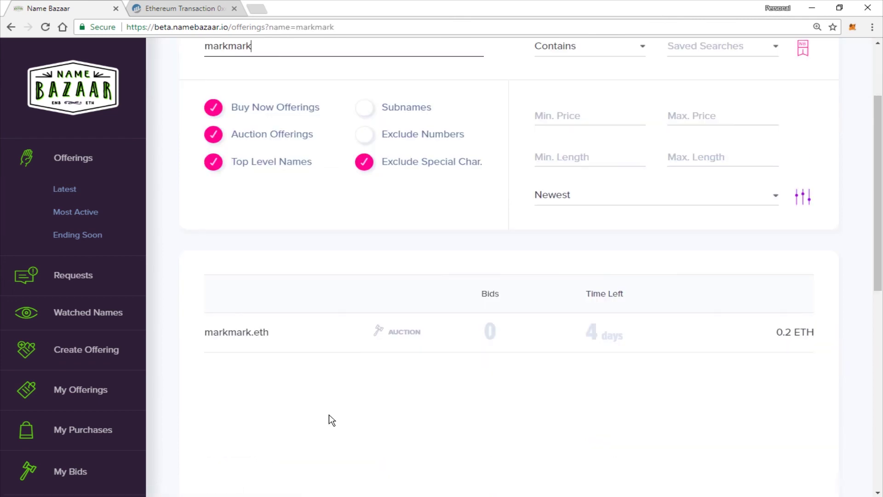